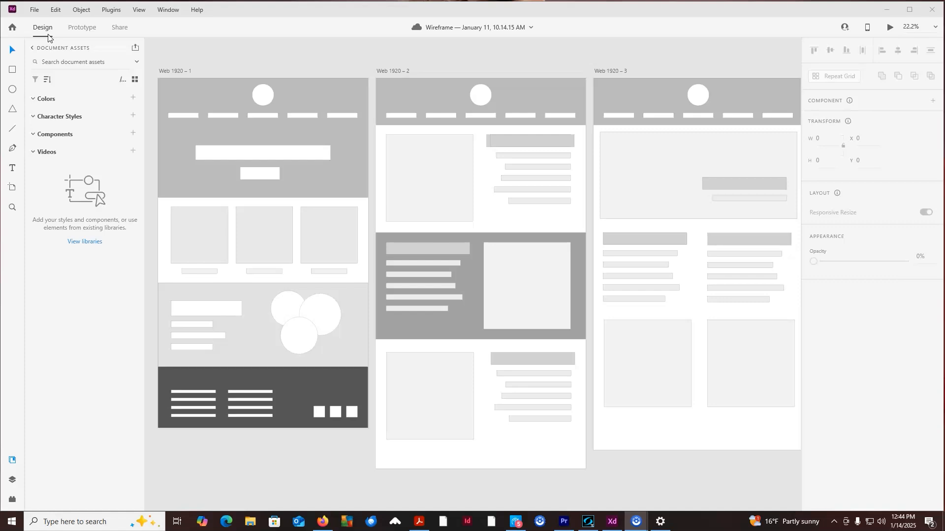
- Switch to prototype mode and link the second navigation item on Web 1920 – 1 to Web 1920 – 2
{"action": "left_click", "coordinate": [79, 33]}
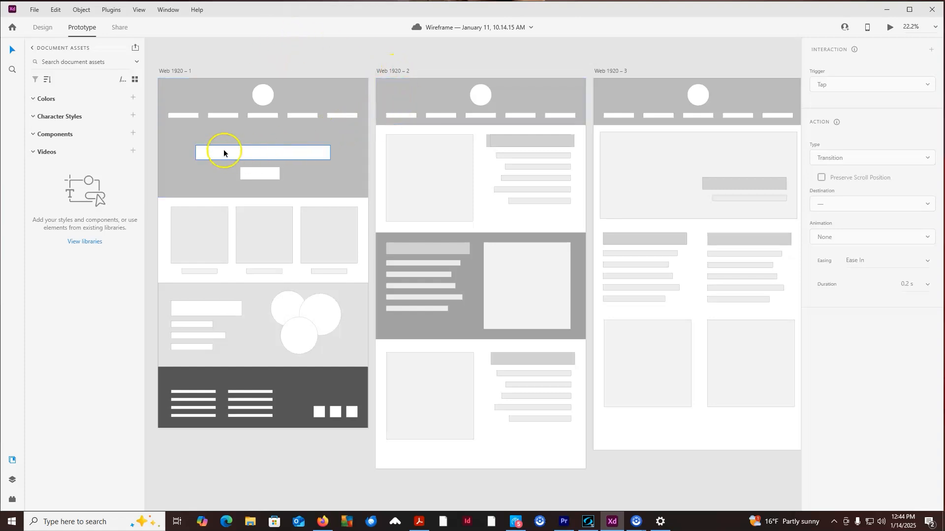
{"action": "left_click", "coordinate": [222, 117]}
{"action": "left_click", "coordinate": [221, 127]}
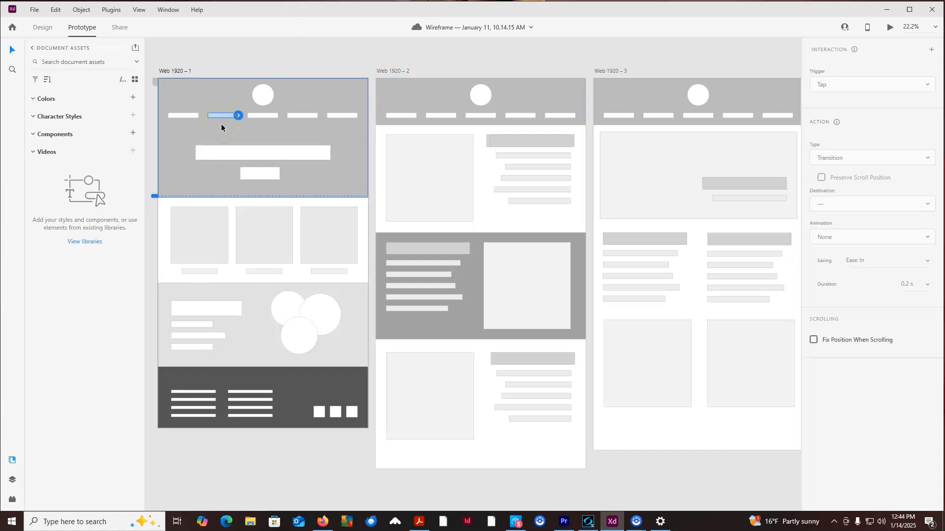
{"action": "left_click", "coordinate": [238, 116]}
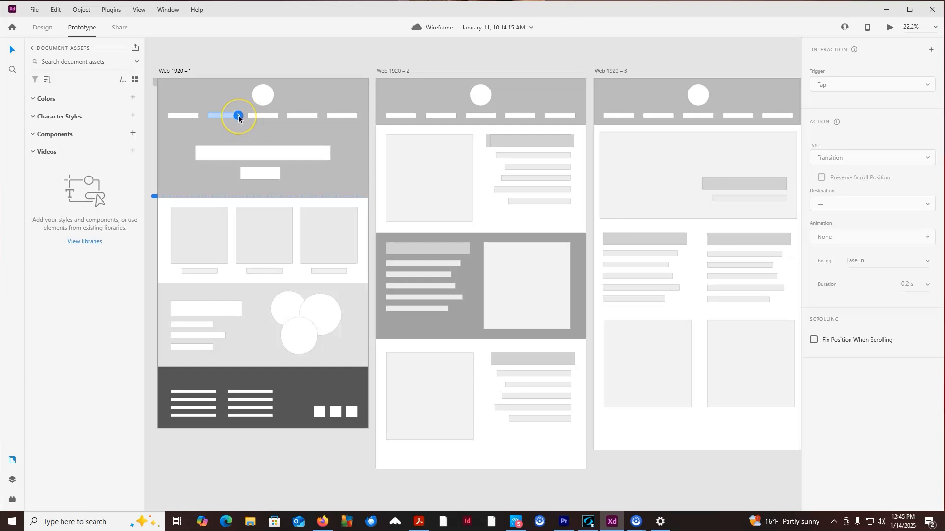
{"action": "left_click_drag", "start_coordinate": [237, 115], "coordinate": [378, 154]}
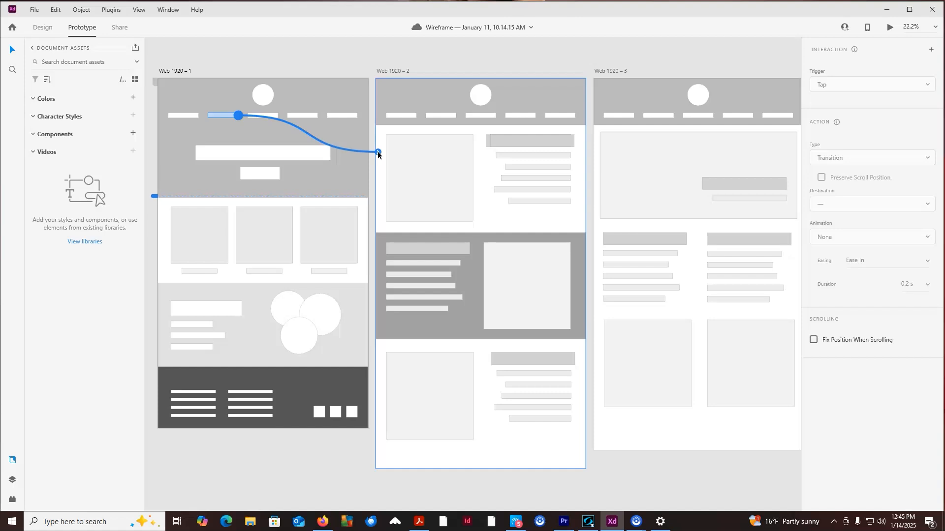
{"action": "left_click_drag", "start_coordinate": [377, 153], "coordinate": [377, 153]}
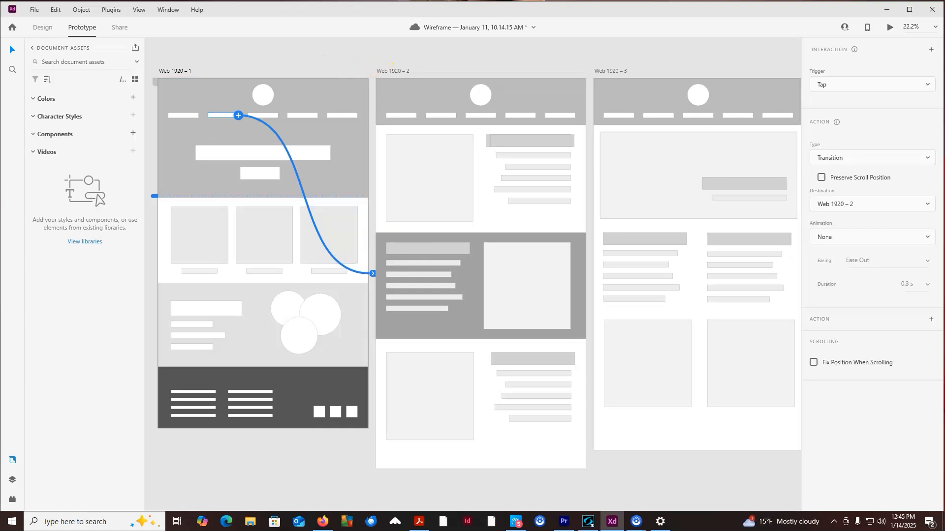
- Link the third navigation item on Web 1920 – 1 to Web 1920 – 3
{"action": "left_click", "coordinate": [275, 118]}
{"action": "left_click_drag", "start_coordinate": [278, 115], "coordinate": [597, 179]}
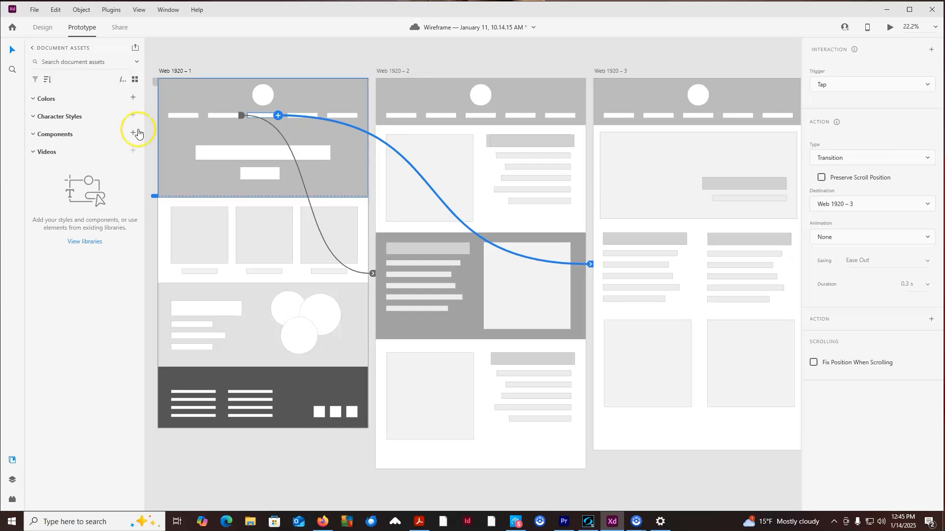
{"action": "left_click", "coordinate": [189, 117]}
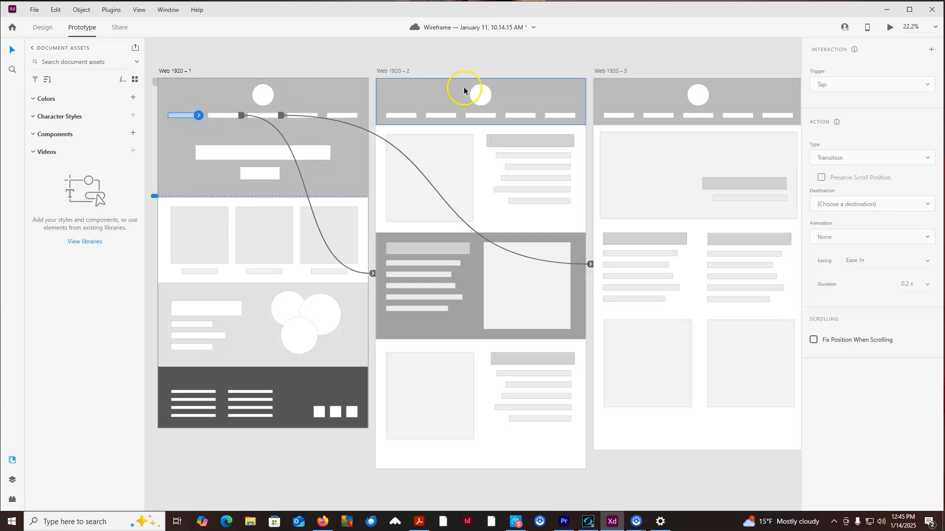
- Link the first navigation items on Web 1920 – 2 and Web 1920 – 3 back to Web 1920 – 1
{"action": "left_click", "coordinate": [400, 116]}
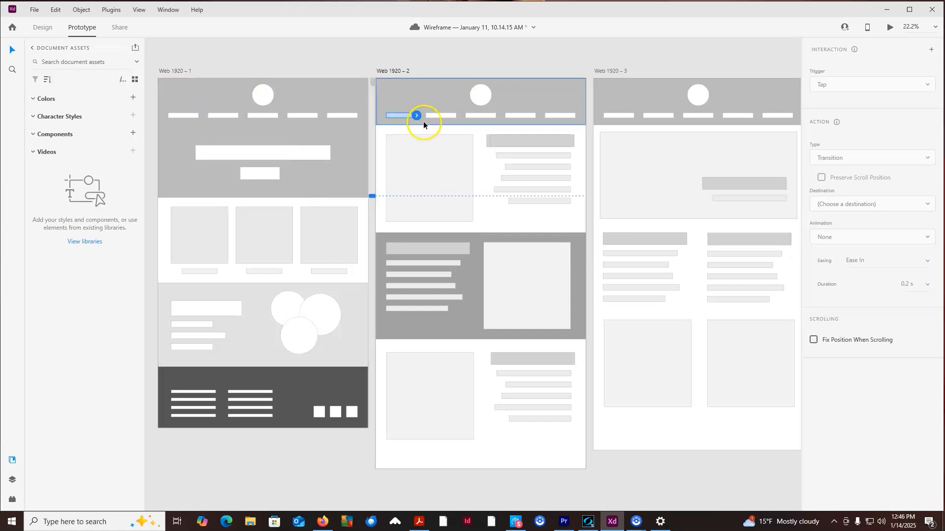
{"action": "left_click_drag", "start_coordinate": [416, 115], "coordinate": [284, 182]}
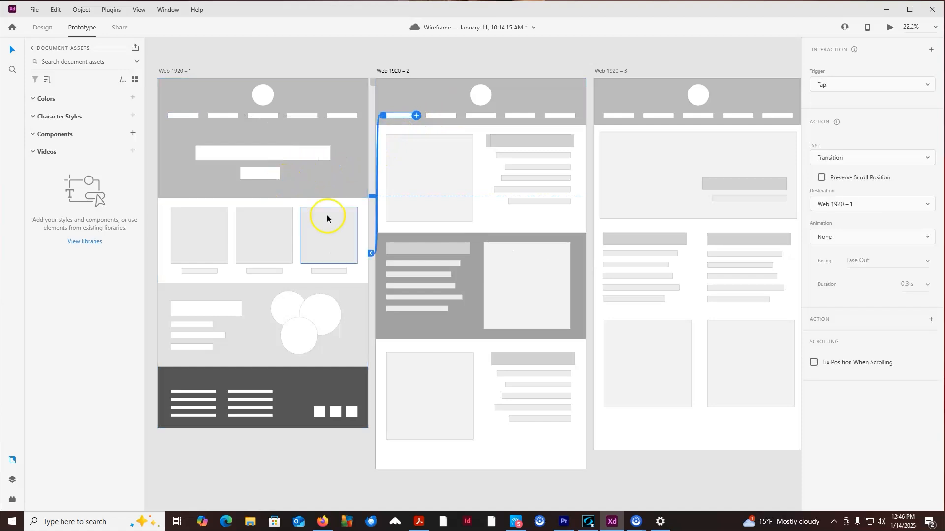
{"action": "left_click", "coordinate": [615, 115]}
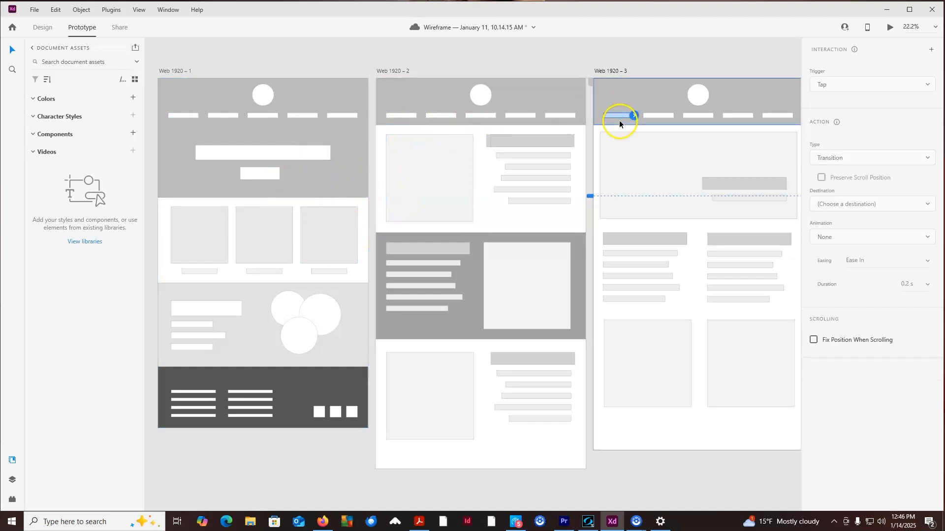
{"action": "left_click_drag", "start_coordinate": [635, 115], "coordinate": [339, 179]}
- Link Web 1920 – 2's third navigation item to Web 1920 – 3 and Web 1920 – 3's second item to Web 1920 – 2
{"action": "left_click", "coordinate": [486, 115]}
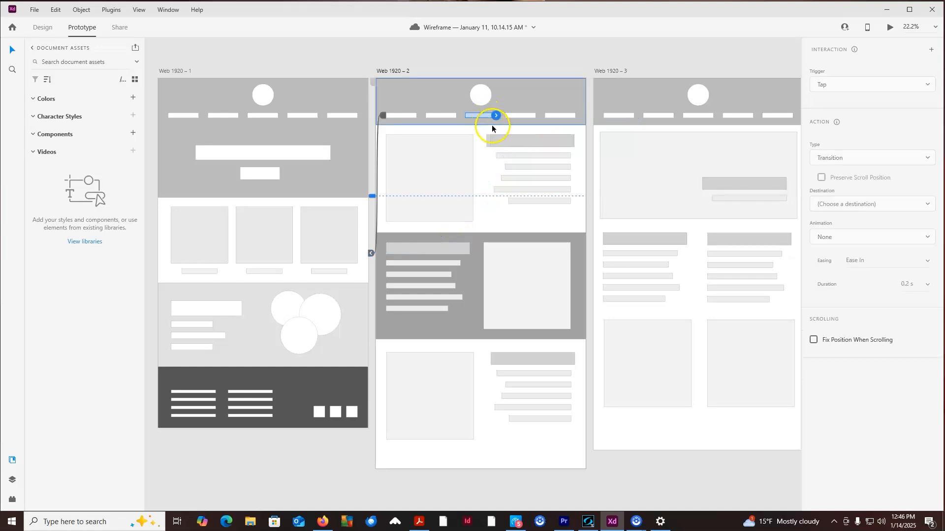
{"action": "left_click_drag", "start_coordinate": [496, 115], "coordinate": [633, 195]}
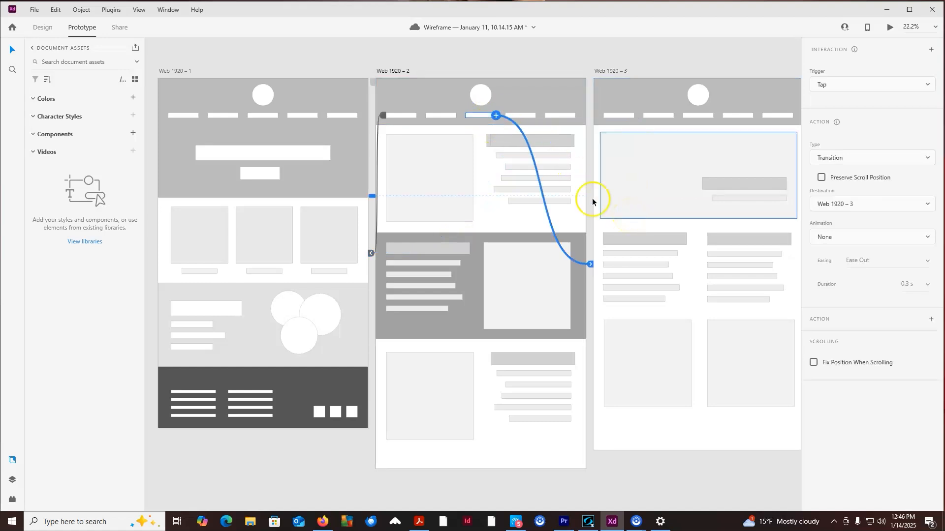
{"action": "left_click", "coordinate": [665, 115]}
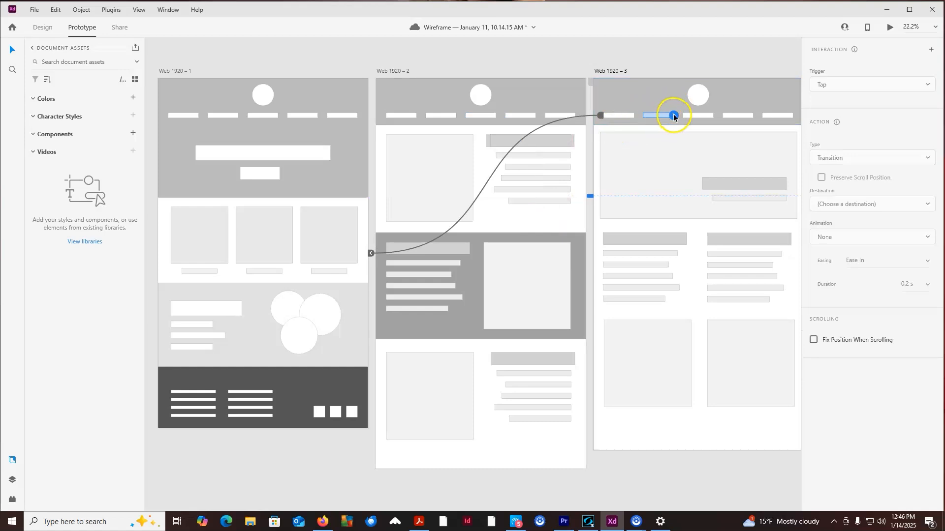
{"action": "left_click_drag", "start_coordinate": [674, 115], "coordinate": [481, 152]}
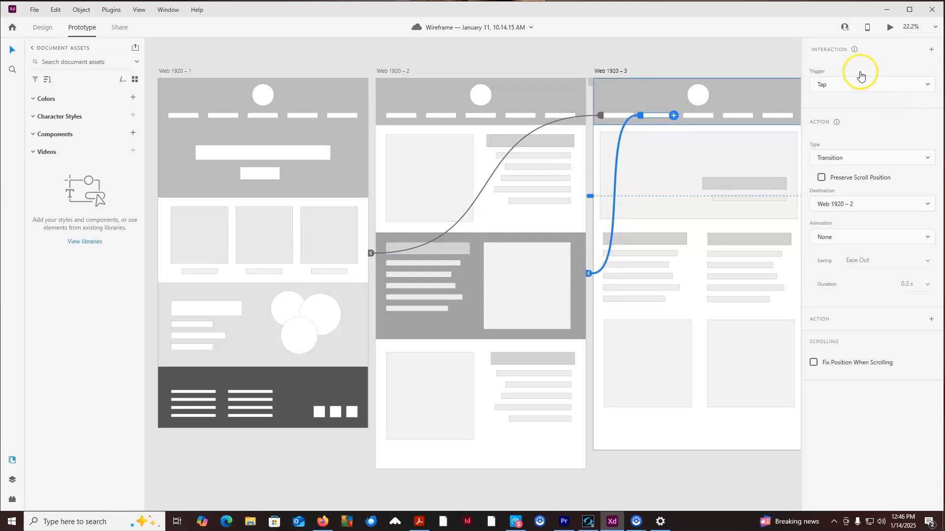
- Keep the Tap trigger and Transition type for the selected link and set its animation to Slide Left
{"action": "left_click", "coordinate": [826, 86]}
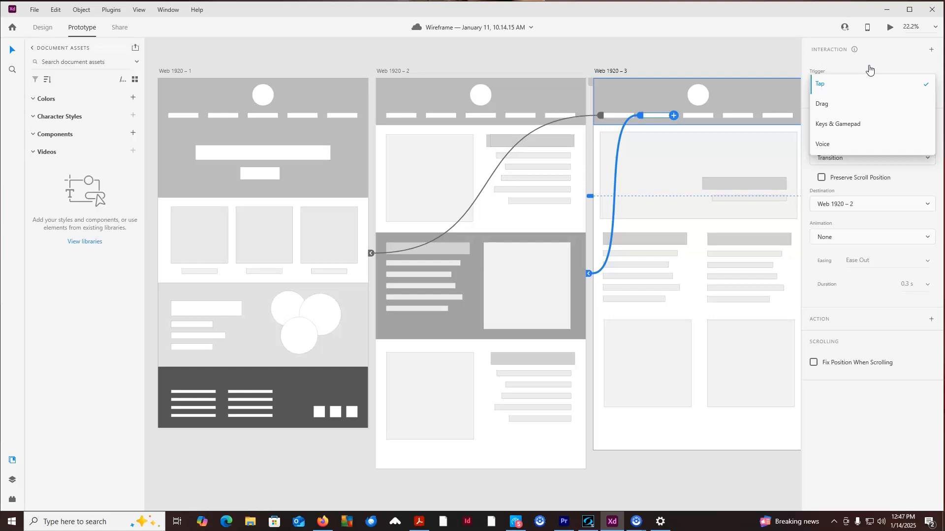
{"action": "left_click", "coordinate": [838, 82]}
{"action": "left_click", "coordinate": [890, 67]}
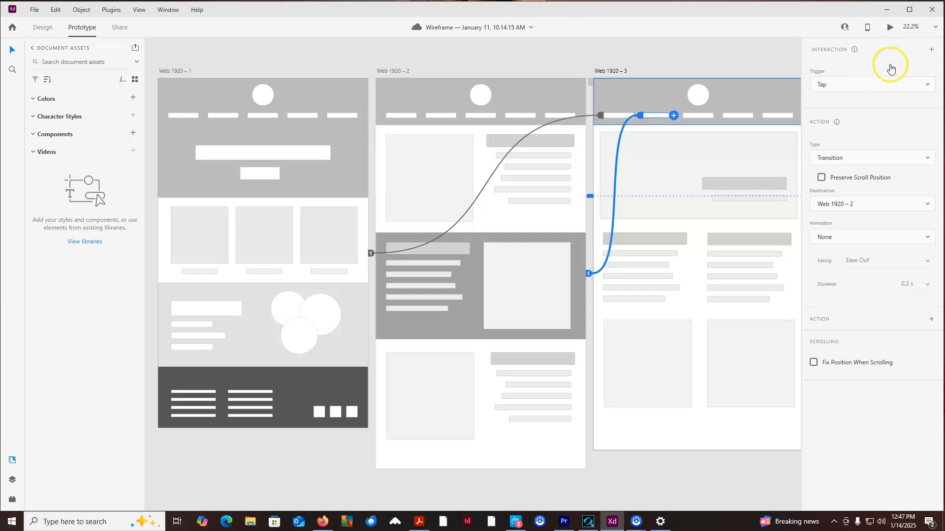
{"action": "left_click", "coordinate": [831, 160]}
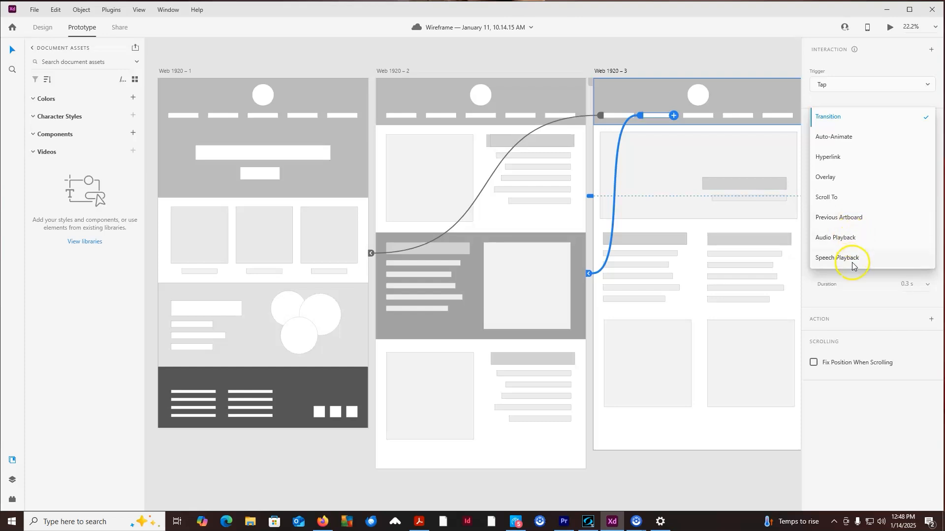
{"action": "left_click", "coordinate": [838, 122]}
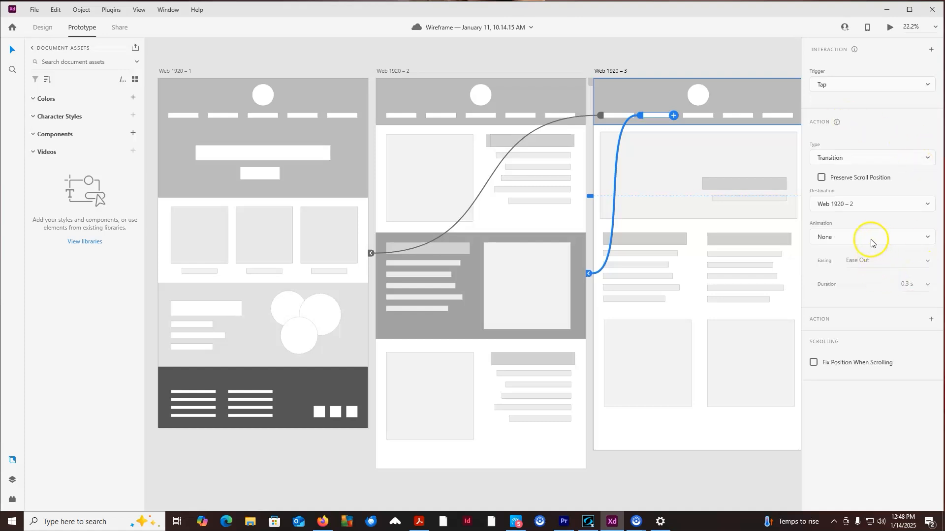
{"action": "left_click", "coordinate": [871, 242]}
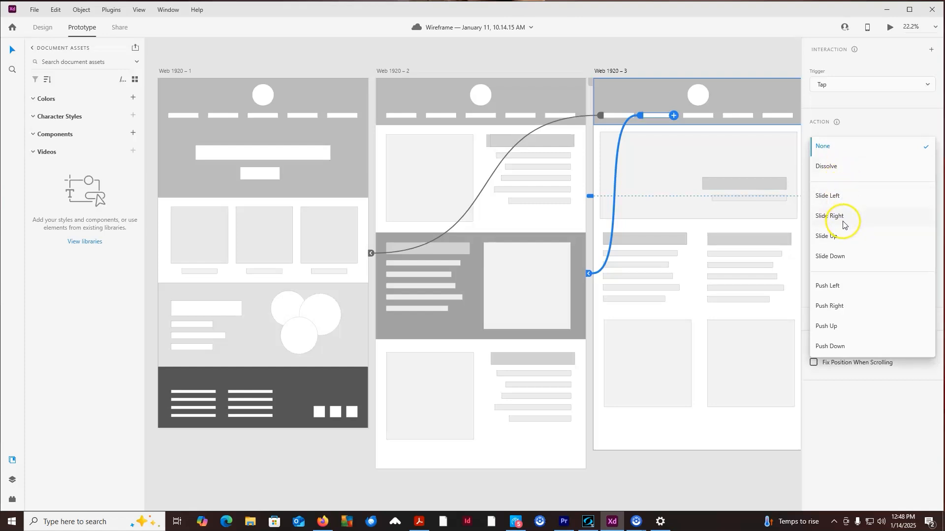
{"action": "left_click", "coordinate": [836, 201]}
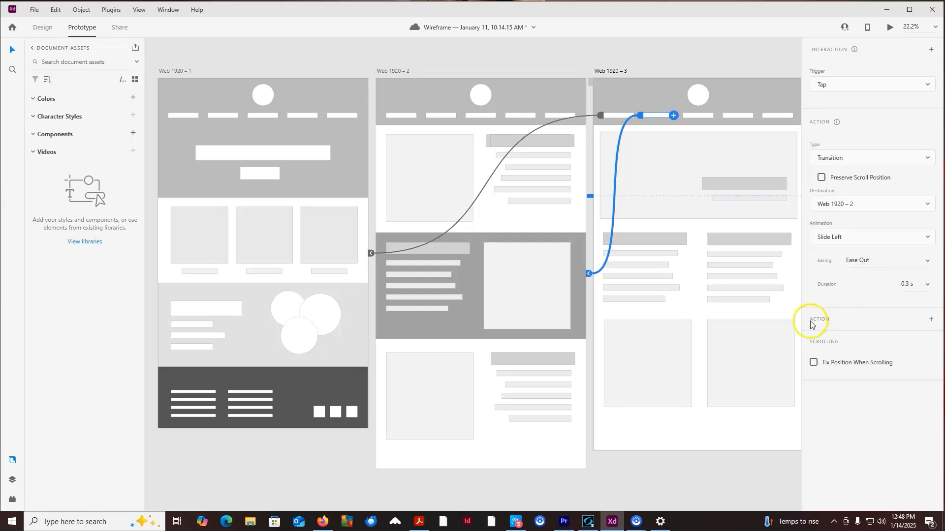
{"action": "left_click", "coordinate": [931, 320]}
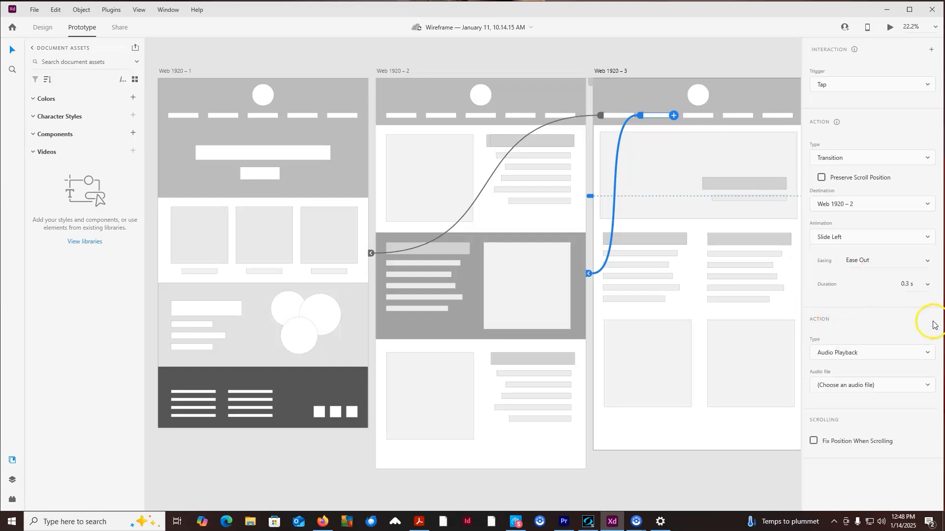
{"action": "left_click", "coordinate": [868, 357]}
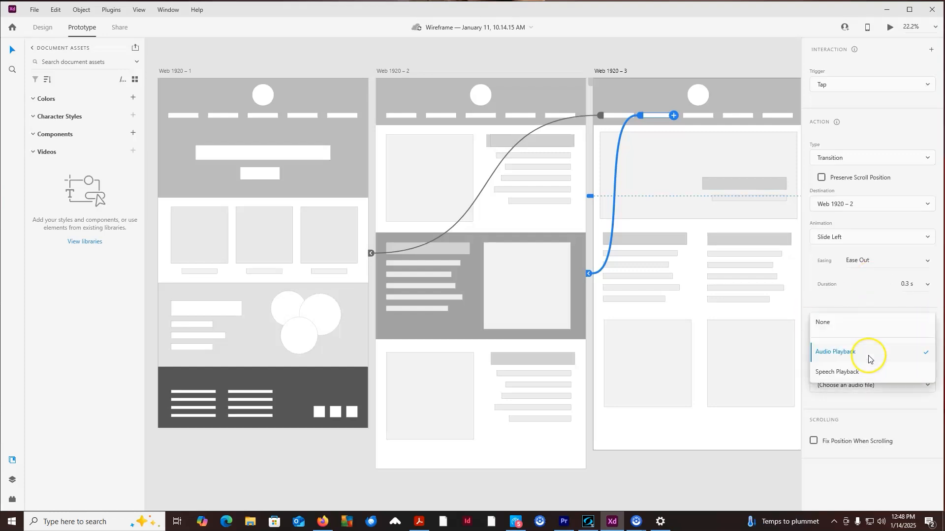
{"action": "left_click", "coordinate": [831, 328]}
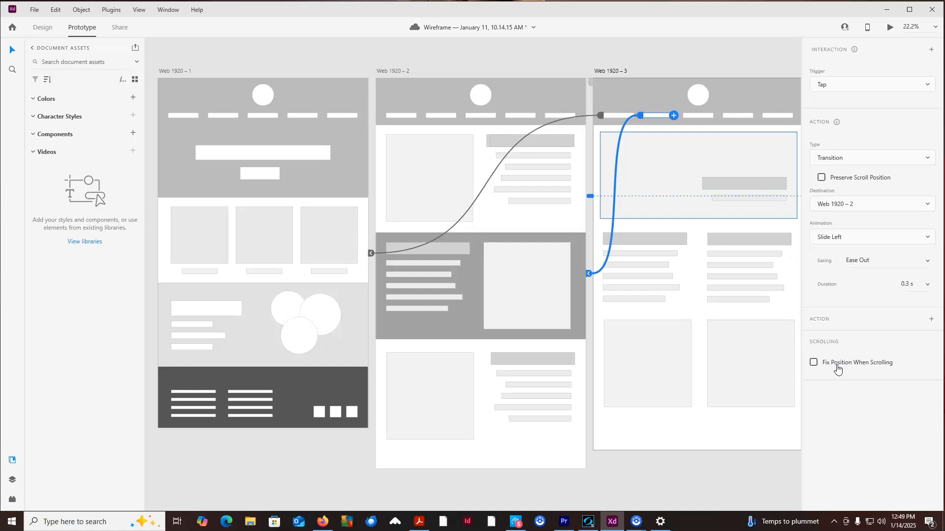
- Save the file and give the caption under the third card on Web 1920 – 1 a Hyperlink interaction
{"action": "key", "text": "ctrl+s"}
{"action": "left_click", "coordinate": [328, 271]}
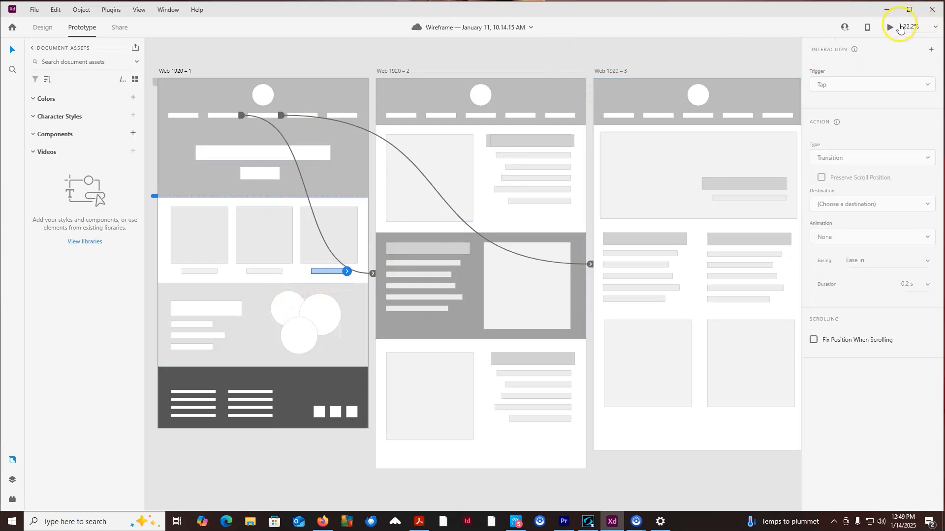
{"action": "left_click", "coordinate": [931, 51]}
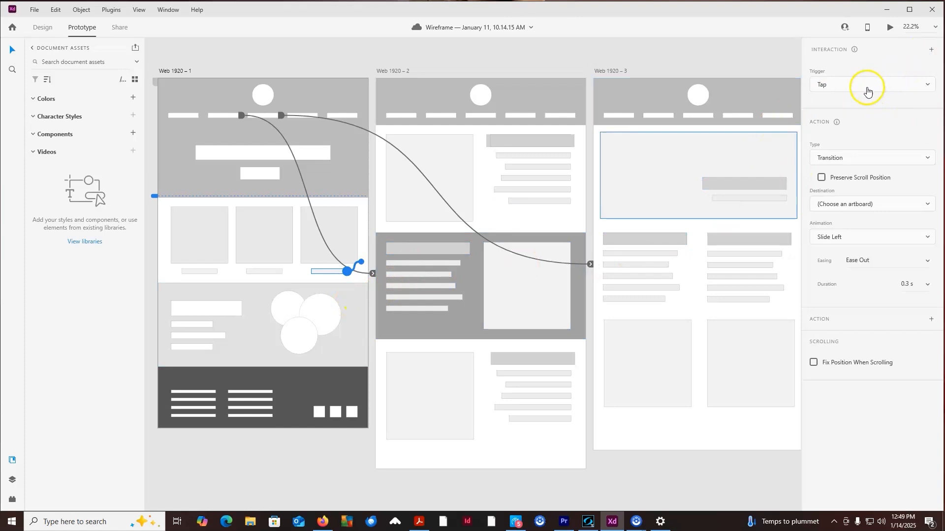
{"action": "left_click", "coordinate": [844, 160]}
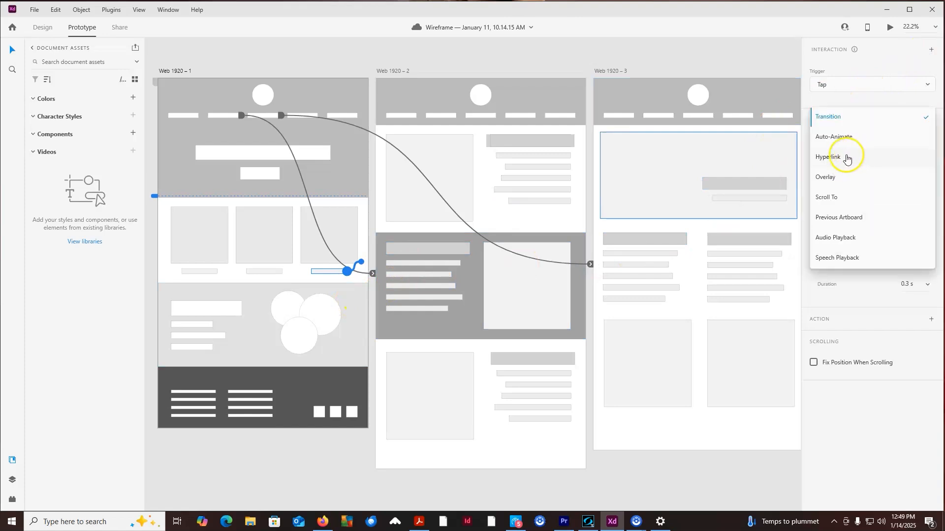
{"action": "left_click", "coordinate": [827, 158]}
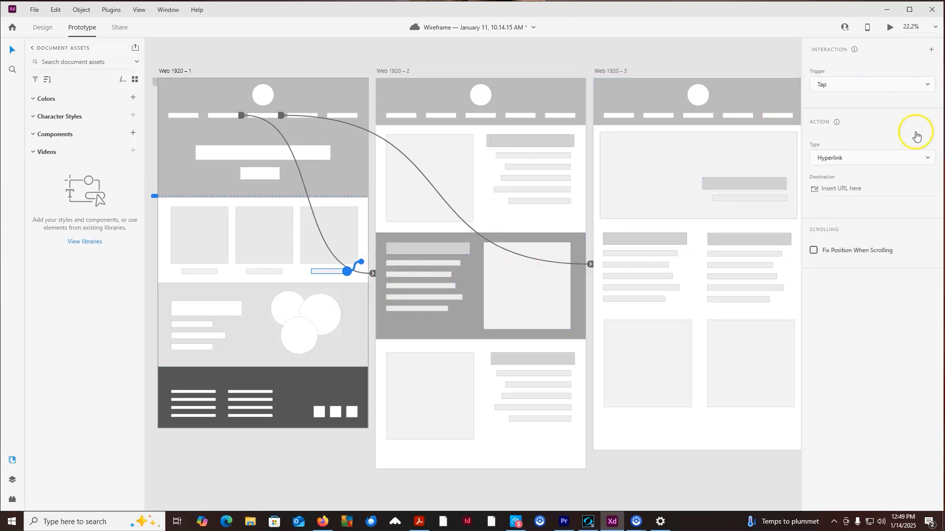
{"action": "left_click", "coordinate": [873, 187]}
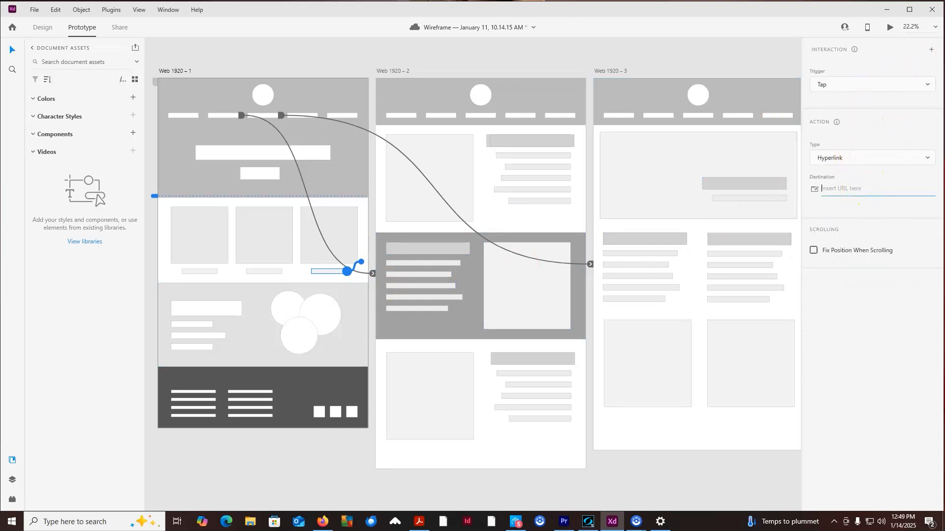
{"action": "type", "text": "https://www.delta.edu"}
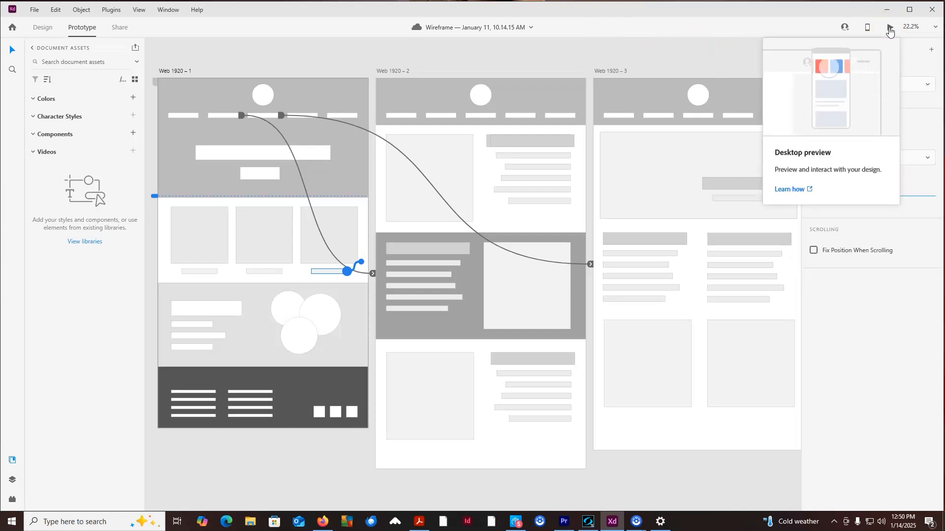
- Open the desktop preview and test the second and third navigation links, scrolling through the linked page
{"action": "left_click", "coordinate": [890, 29]}
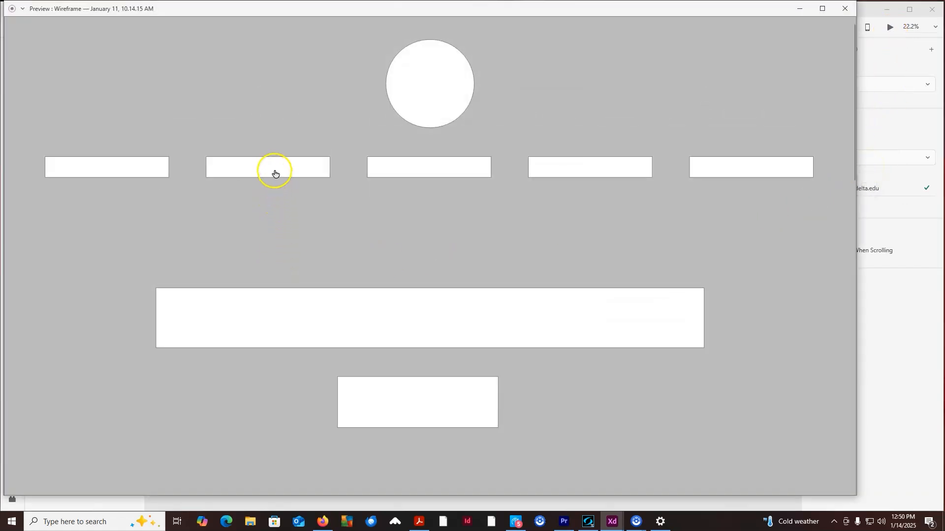
{"action": "left_click", "coordinate": [247, 172]}
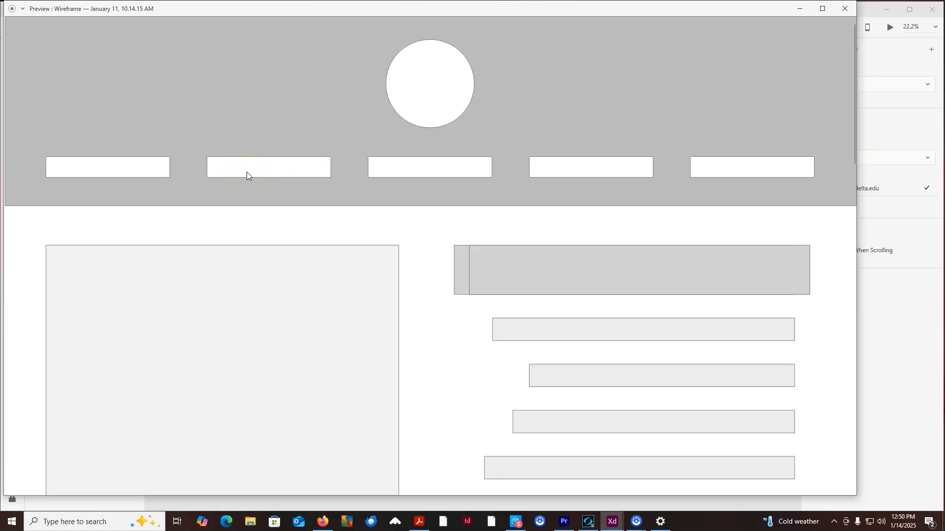
{"action": "scroll", "coordinate": [424, 217], "scroll_direction": "down", "scroll_amount": 1}
{"action": "scroll", "coordinate": [423, 213], "scroll_direction": "down", "scroll_amount": 15}
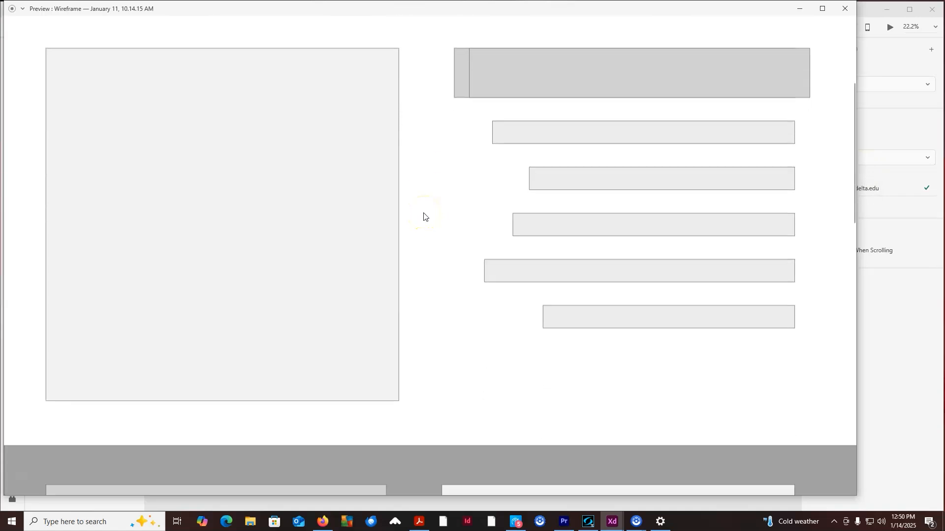
{"action": "scroll", "coordinate": [423, 213], "scroll_direction": "down", "scroll_amount": 3}
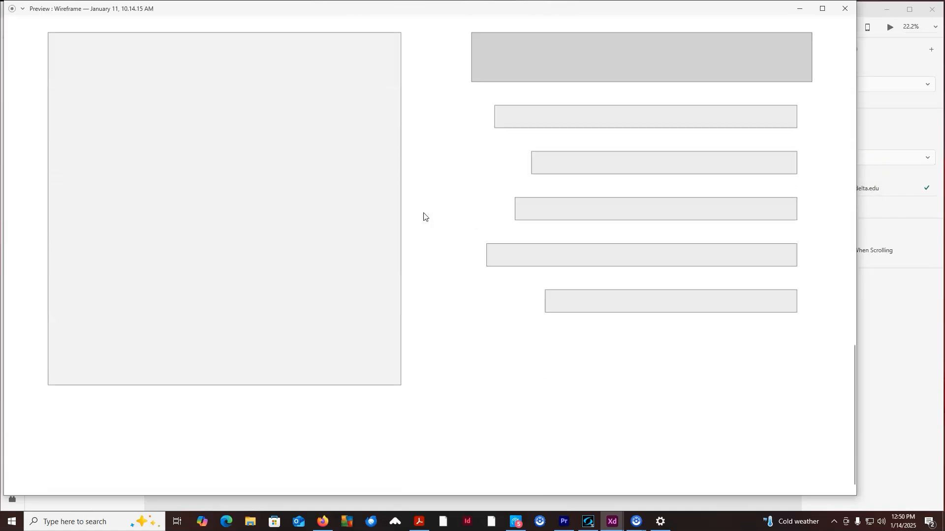
{"action": "scroll", "coordinate": [423, 212], "scroll_direction": "up", "scroll_amount": 20}
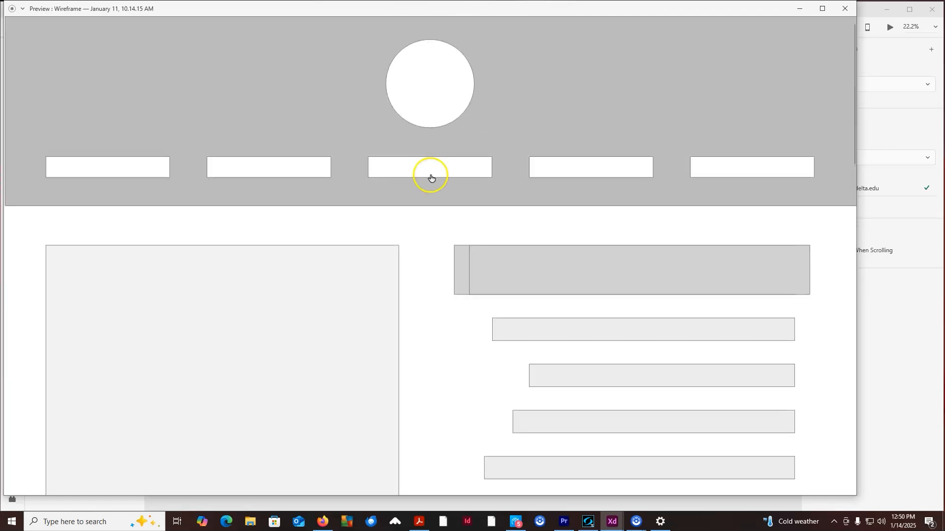
{"action": "left_click", "coordinate": [431, 170]}
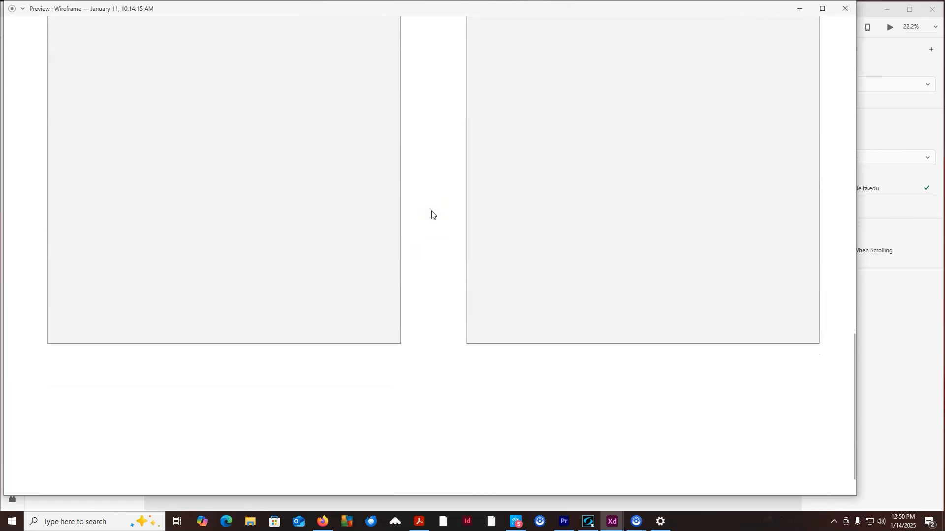
- Test the first navigation link in the desktop preview to return to the home page, scrolling down its content
{"action": "left_click", "coordinate": [431, 215]}
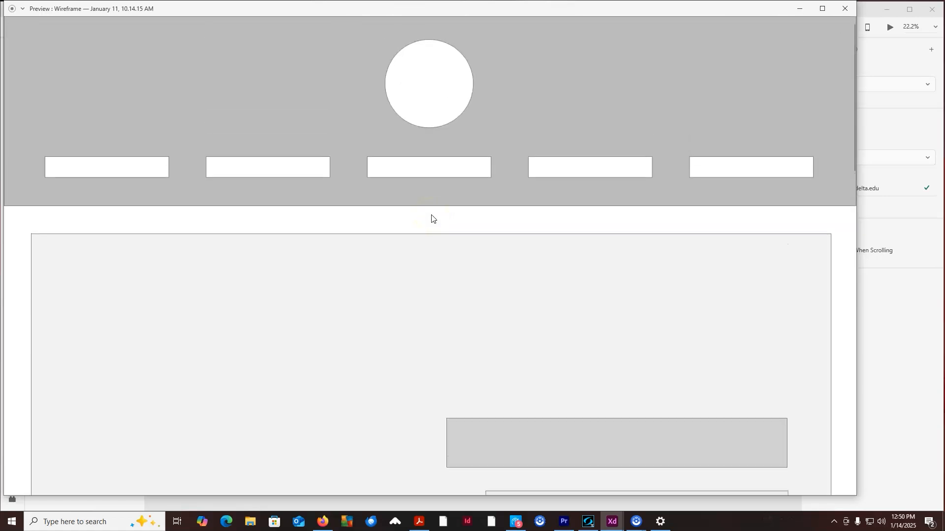
{"action": "left_click", "coordinate": [154, 169]}
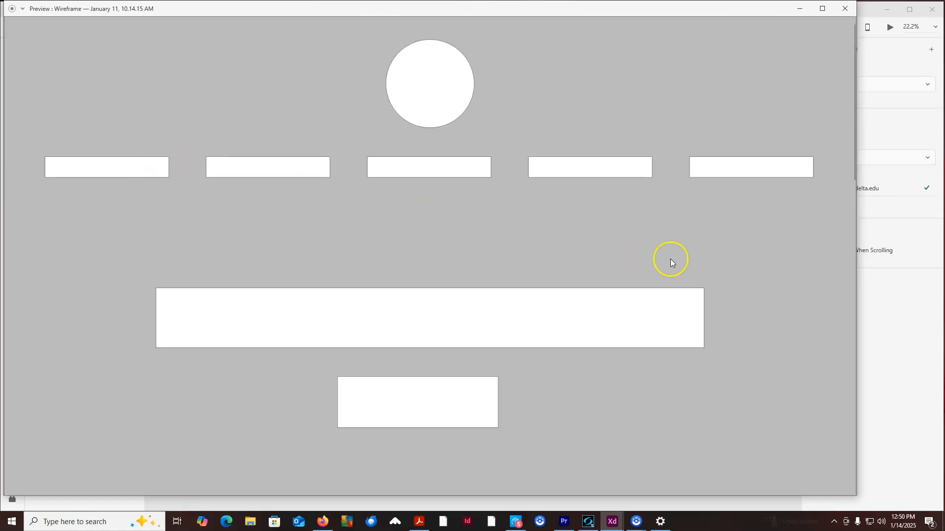
{"action": "scroll", "coordinate": [760, 253], "scroll_direction": "down", "scroll_amount": 5}
{"action": "scroll", "coordinate": [760, 253], "scroll_direction": "down", "scroll_amount": 6}
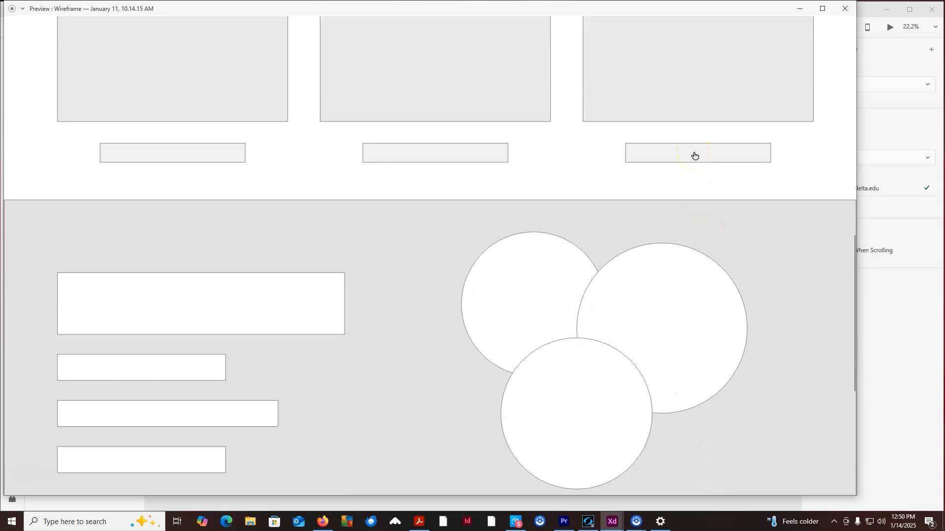
- Test the hyperlink on the caption under the third card, viewing the delta.edu site in the browser before closing it
{"action": "left_click", "coordinate": [712, 153]}
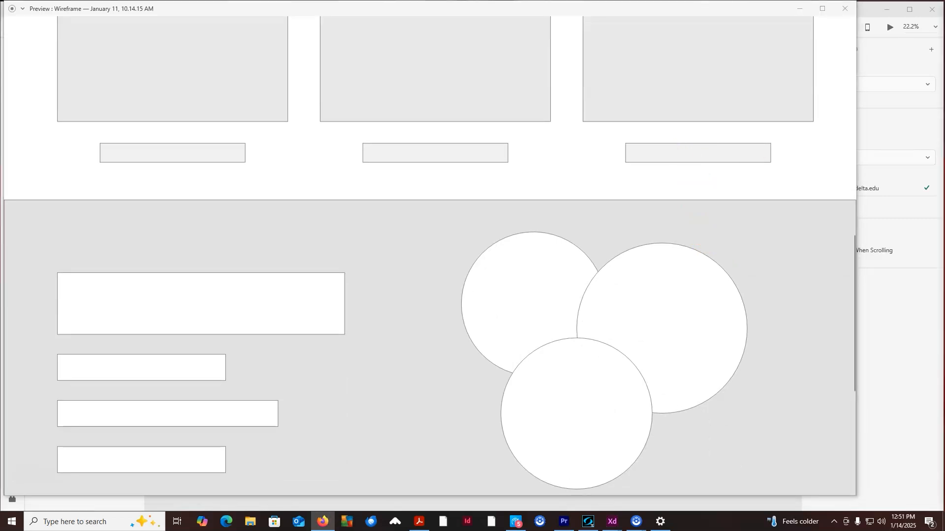
{"action": "left_click_drag", "start_coordinate": [932, 61], "coordinate": [346, 52]}
{"action": "left_click", "coordinate": [316, 177]}
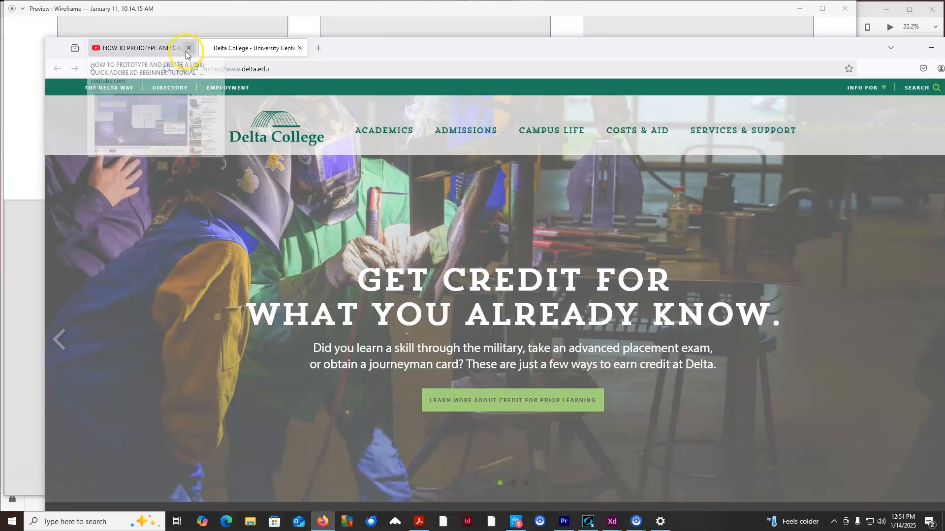
{"action": "left_click", "coordinate": [187, 49]}
{"action": "left_click_drag", "start_coordinate": [808, 50], "coordinate": [764, 35]}
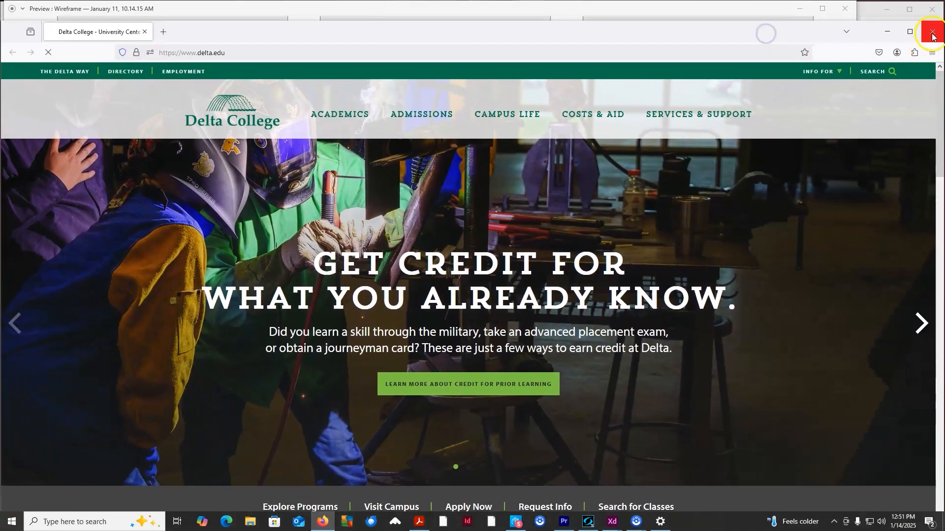
{"action": "left_click_drag", "start_coordinate": [606, 36], "coordinate": [605, 56]}
{"action": "left_click", "coordinate": [930, 53]}
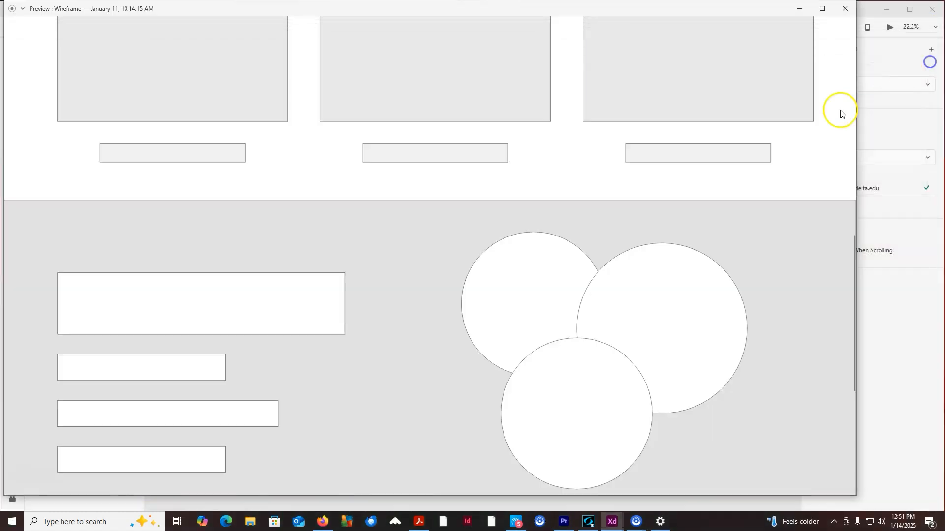
- Test the last navigation link in the preview, then close the preview window
{"action": "left_click", "coordinate": [770, 302]}
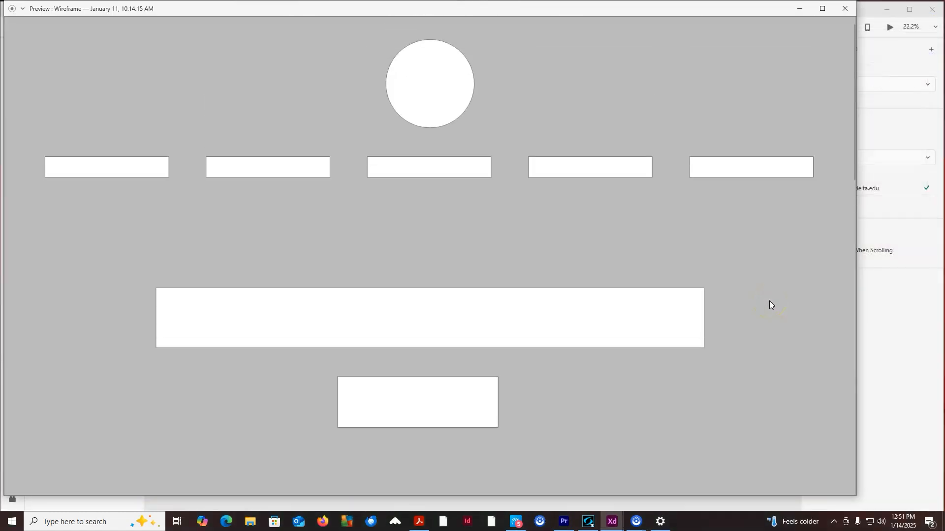
{"action": "left_click", "coordinate": [774, 146]}
{"action": "left_click", "coordinate": [844, 8]}
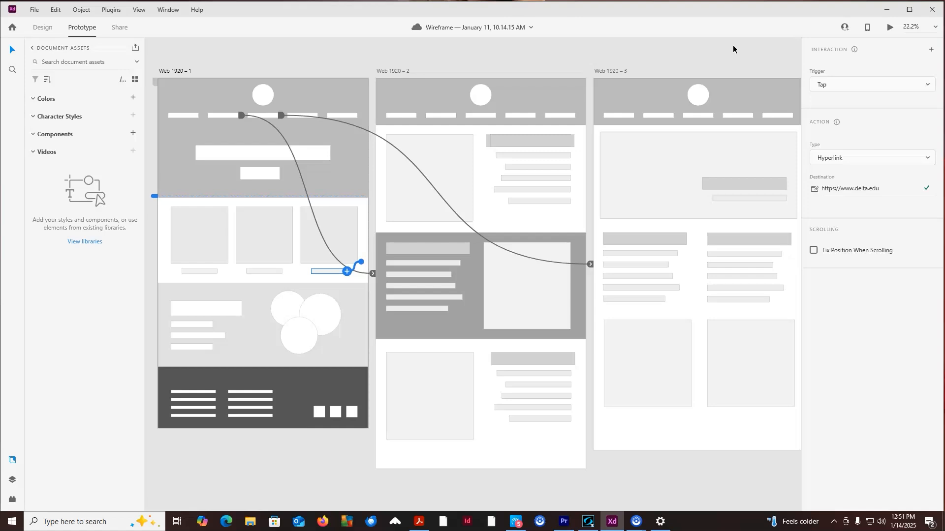
- Switch to Share mode and keep New Link selected as the link to create
{"action": "left_click", "coordinate": [124, 29]}
{"action": "left_click", "coordinate": [122, 27]}
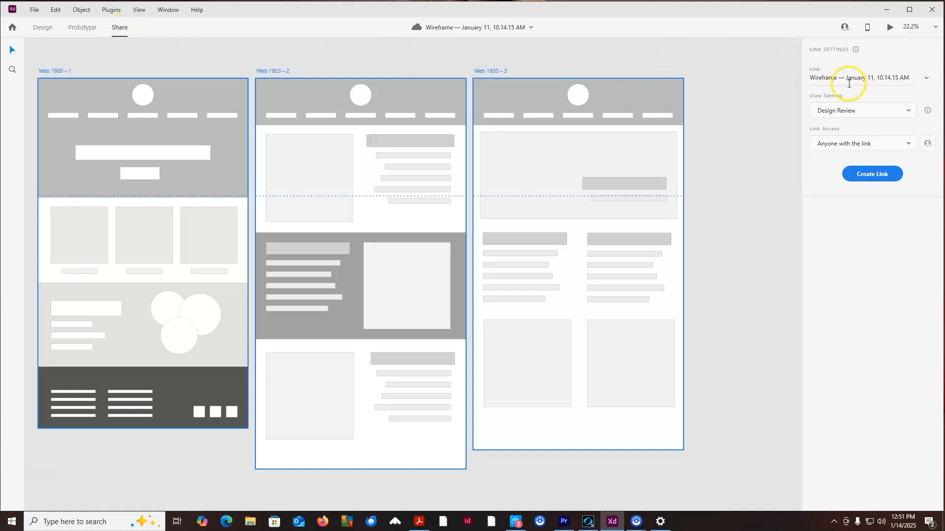
{"action": "left_click", "coordinate": [927, 82]}
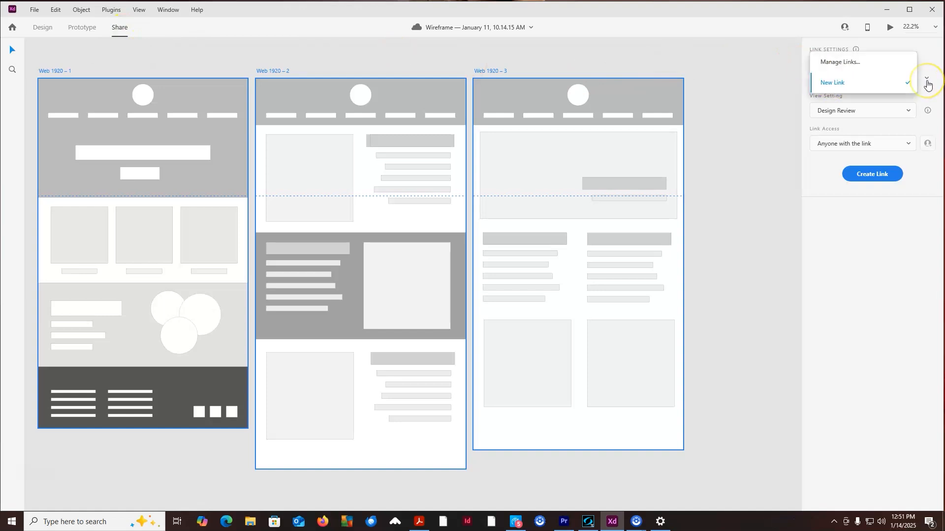
{"action": "left_click", "coordinate": [859, 217]}
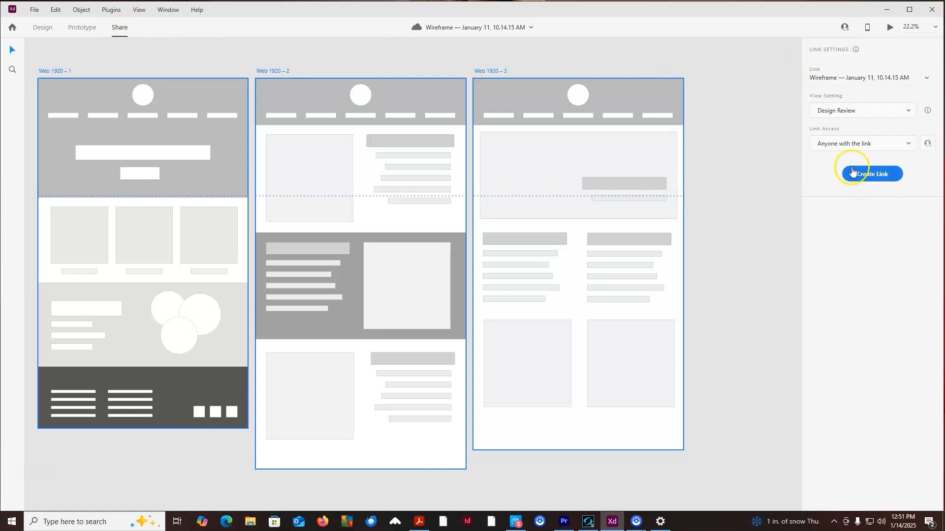
- Set the link's view setting to Design Review
{"action": "left_click", "coordinate": [850, 112]}
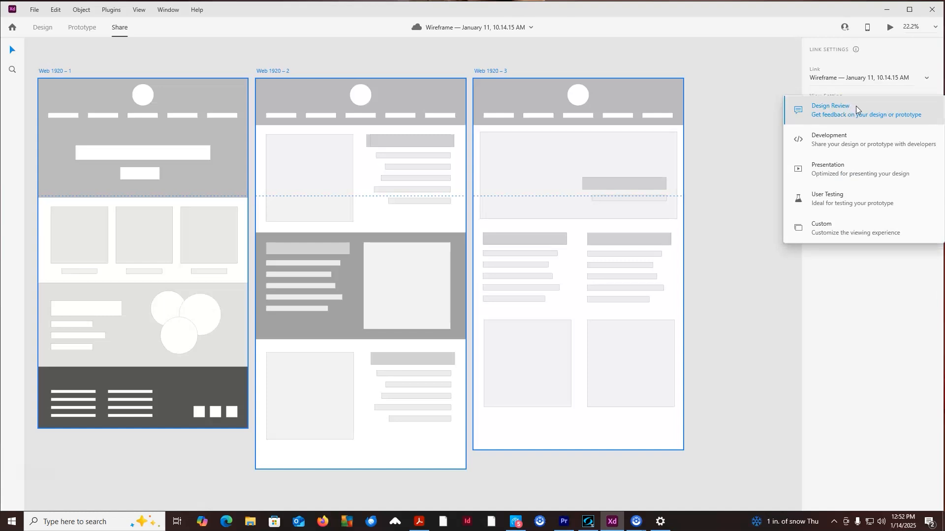
{"action": "left_click", "coordinate": [850, 137]}
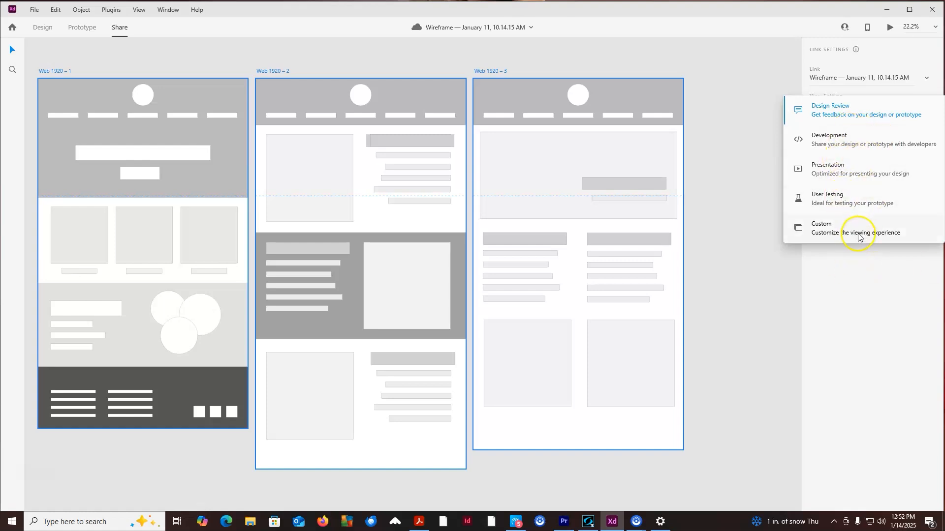
{"action": "left_click", "coordinate": [837, 114]}
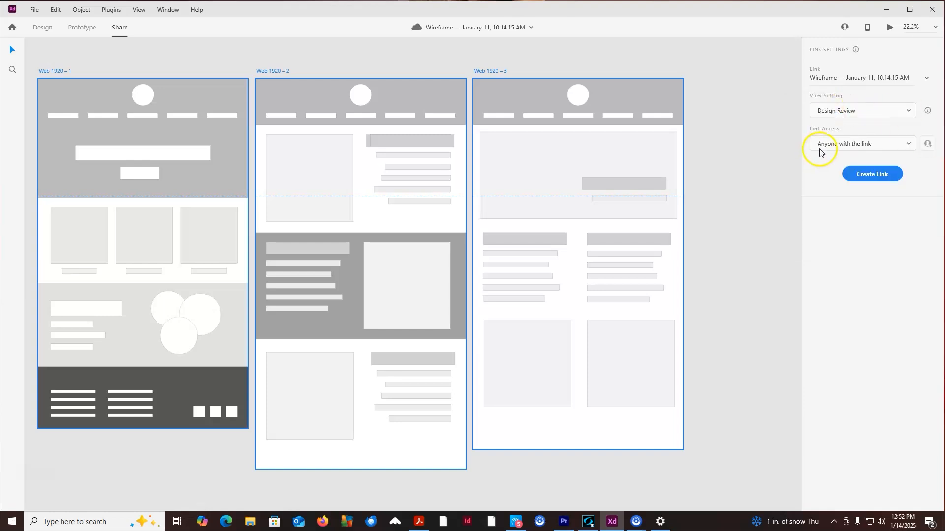
- Keep link access as Anyone with the link, create the share link, and copy it
{"action": "left_click", "coordinate": [854, 144]}
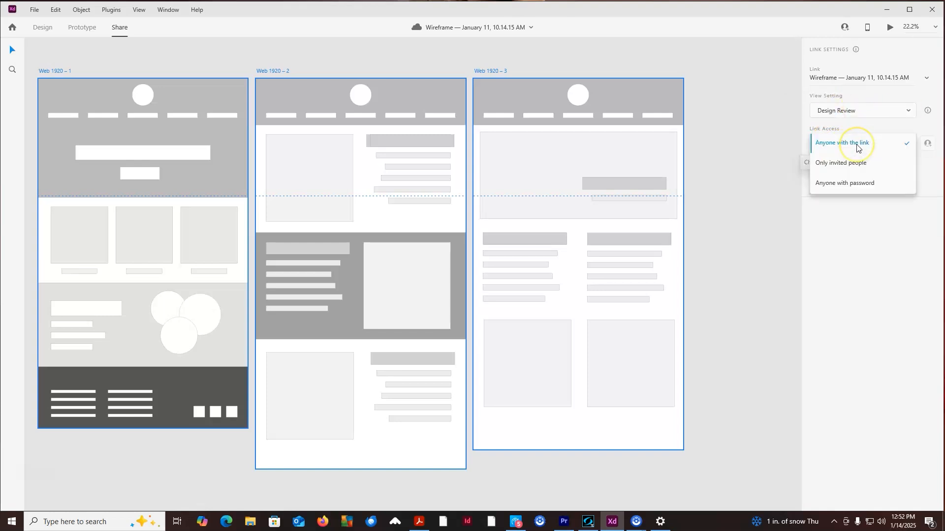
{"action": "left_click", "coordinate": [860, 146]}
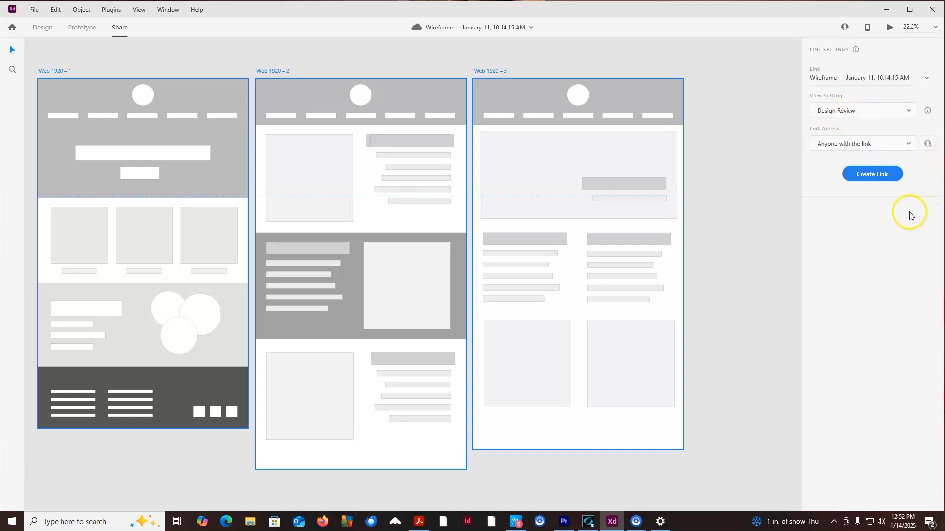
{"action": "left_click", "coordinate": [882, 177]}
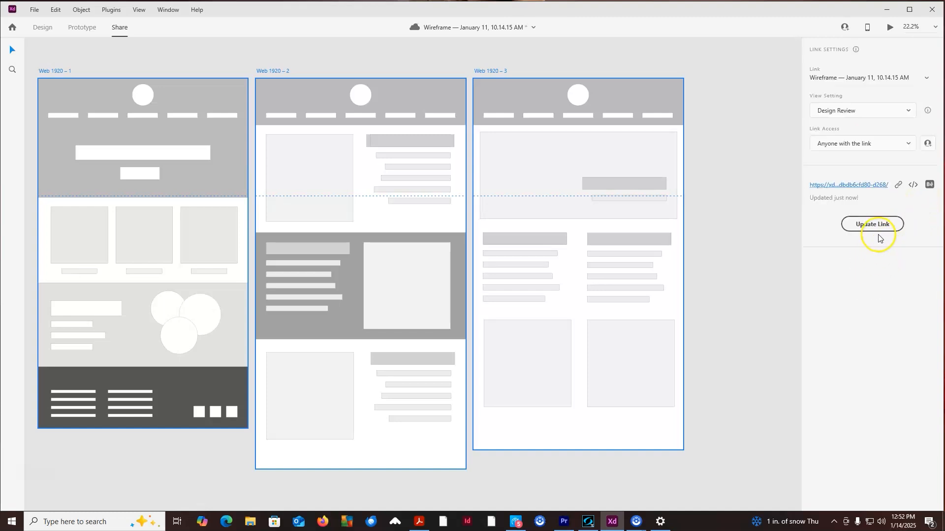
{"action": "left_click", "coordinate": [897, 186]}
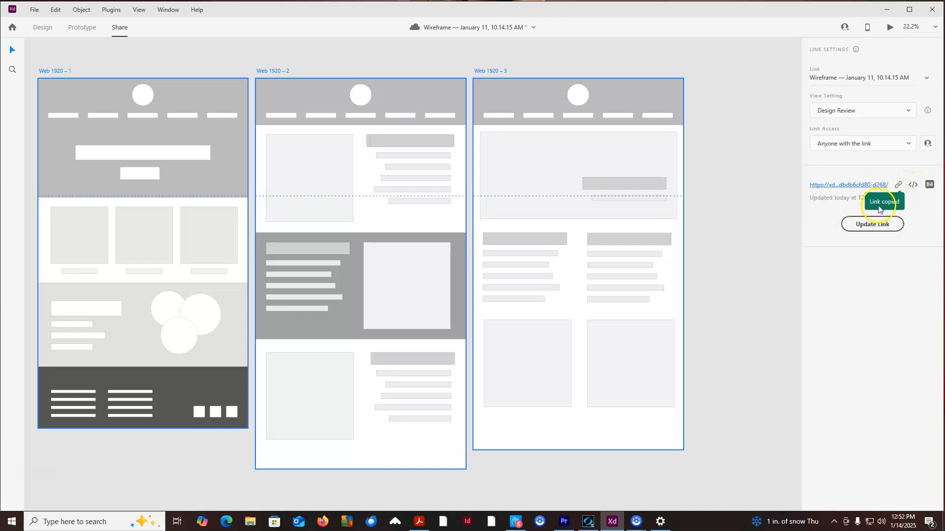